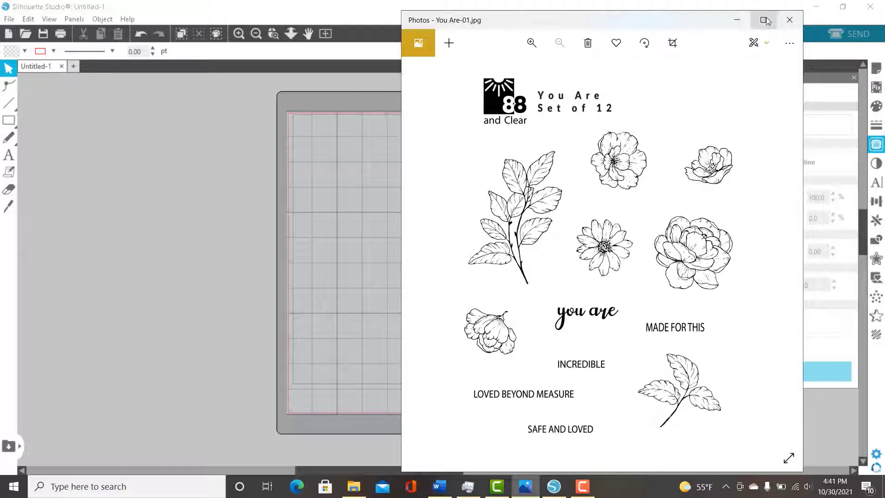
Step: Close the photo preview and place You Are-01.jpg from the You Are folder onto the Silhouette Studio mat
{"action": "left_click", "coordinate": [788, 21]}
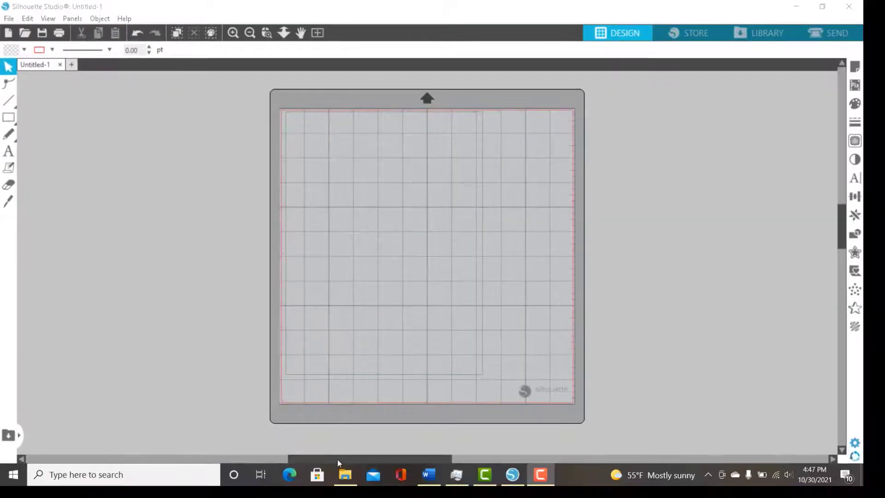
{"action": "left_click", "coordinate": [346, 477]}
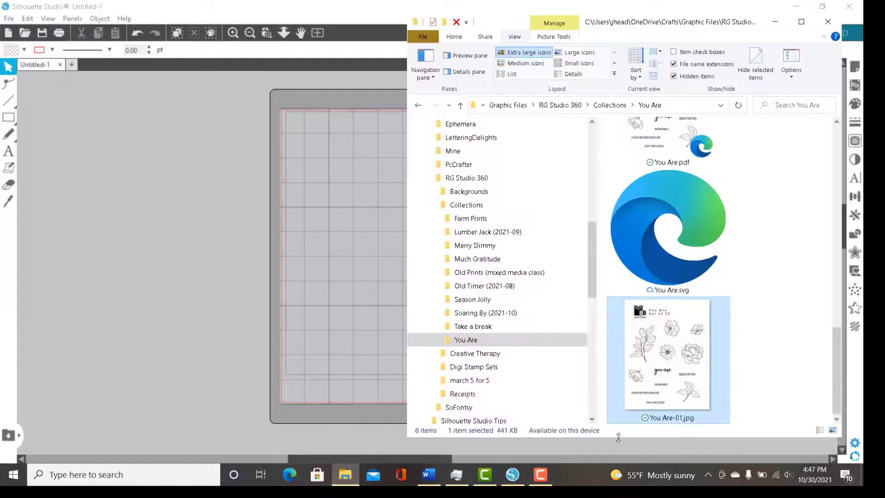
{"action": "left_click_drag", "start_coordinate": [671, 350], "coordinate": [377, 250]}
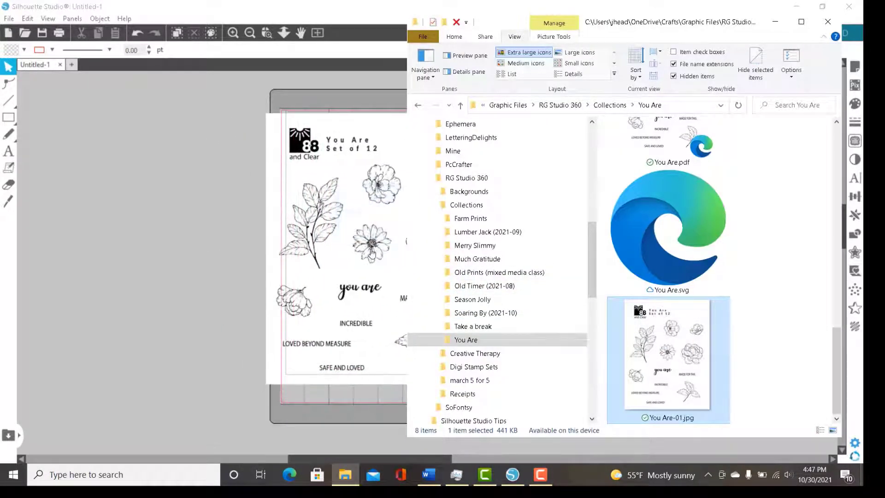
{"action": "left_click", "coordinate": [776, 22]}
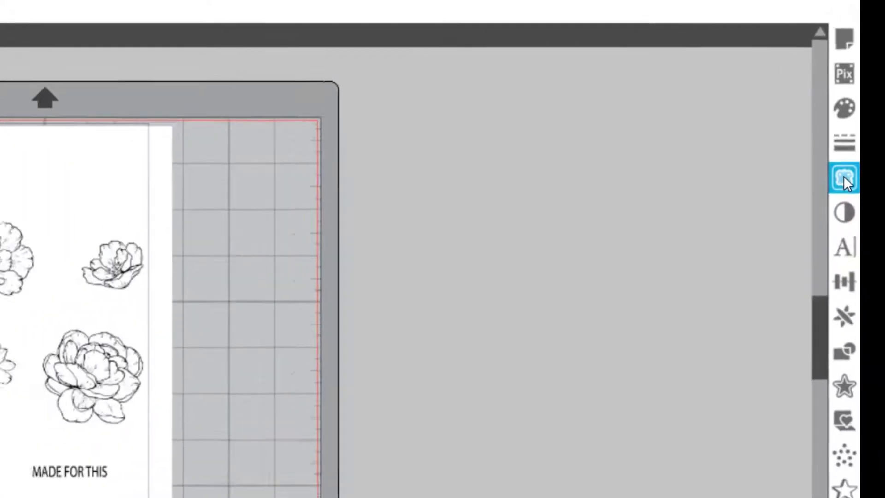
Step: Trace and detach the "you are" phrase from the stamp image with the threshold at 100%
{"action": "left_click", "coordinate": [812, 230]}
{"action": "left_click", "coordinate": [686, 106]}
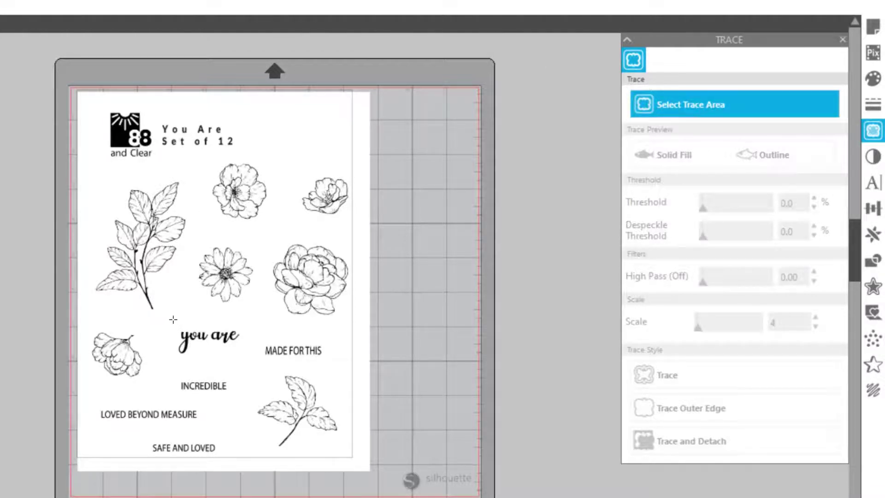
{"action": "mouse_move", "coordinate": [170, 318]}
{"action": "left_mouse_down"}
{"action": "mouse_move", "coordinate": [215, 360]}
{"action": "mouse_move", "coordinate": [257, 361]}
{"action": "left_mouse_up"}
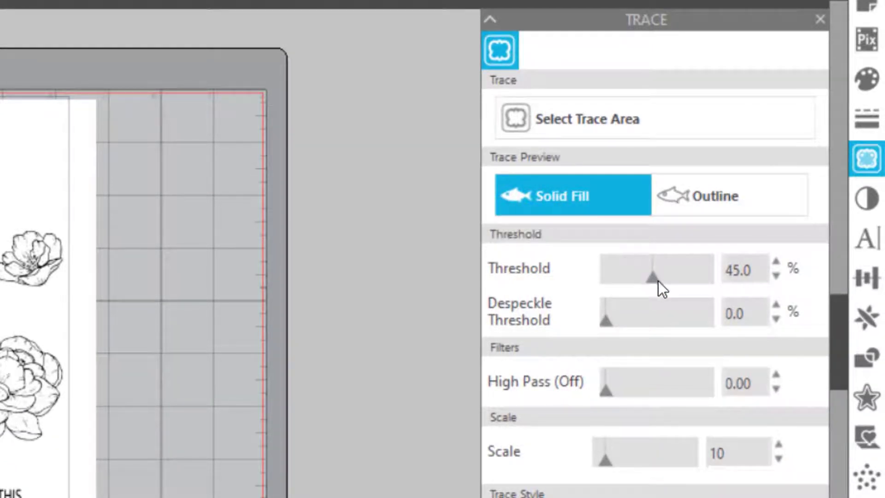
{"action": "left_click_drag", "start_coordinate": [654, 283], "coordinate": [714, 291]}
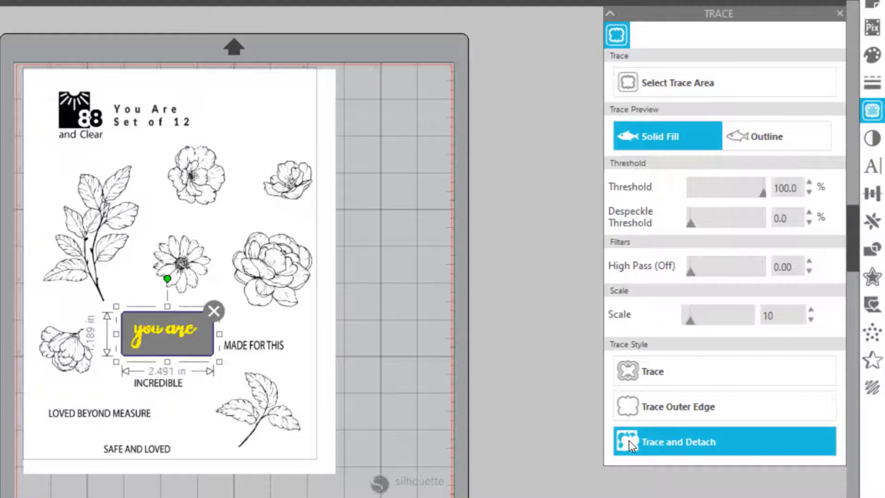
{"action": "left_click", "coordinate": [629, 440]}
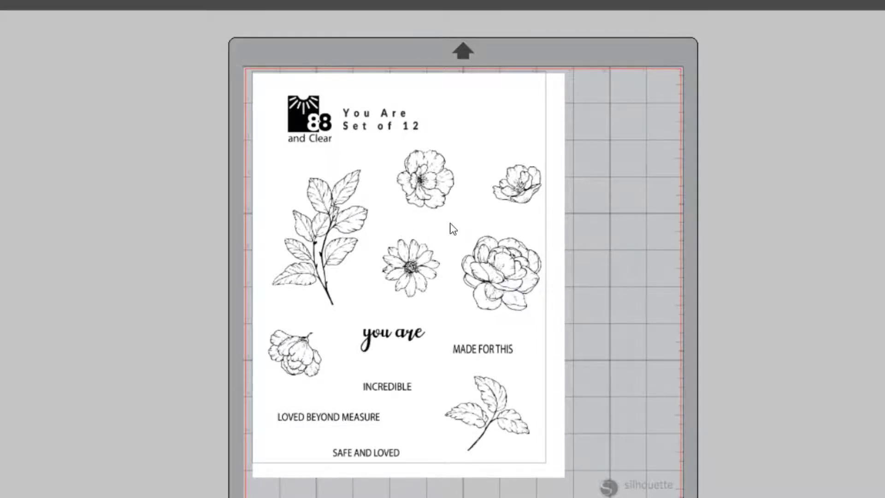
Step: Move the stamp image off the mat, away from the detached phrase, and undo the trial move of the lettering
{"action": "mouse_move", "coordinate": [454, 229]}
{"action": "left_mouse_down"}
{"action": "mouse_move", "coordinate": [154, 191]}
{"action": "mouse_move", "coordinate": [103, 199]}
{"action": "left_mouse_up"}
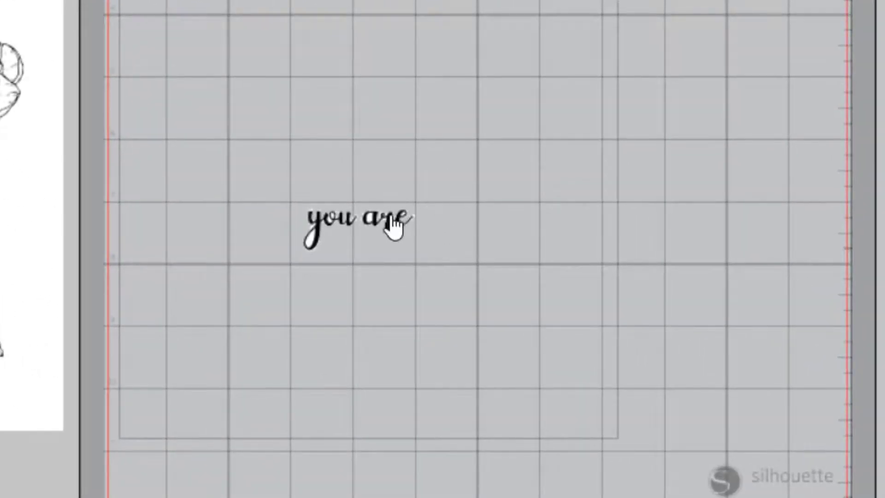
{"action": "left_click_drag", "start_coordinate": [391, 218], "coordinate": [403, 203]}
{"action": "key", "text": "ctrl+z"}
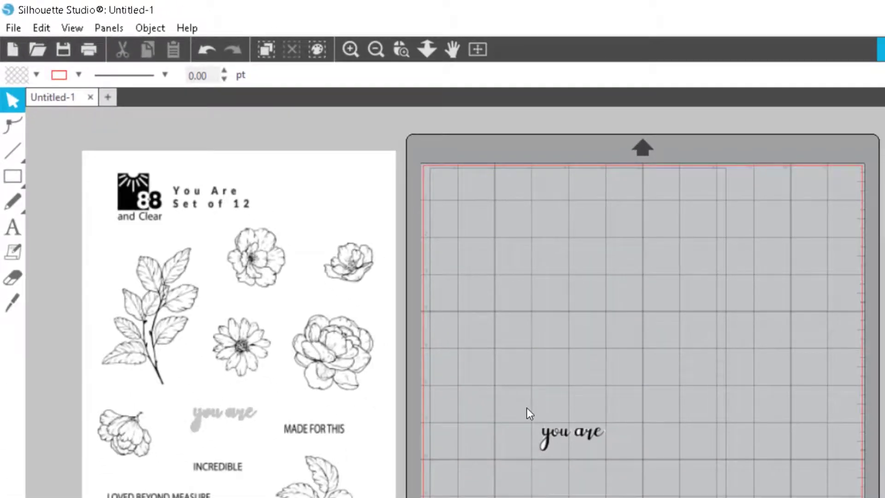
Step: Group all pieces of the detached "you are" phrase on the mat
{"action": "left_click_drag", "start_coordinate": [527, 408], "coordinate": [619, 477]}
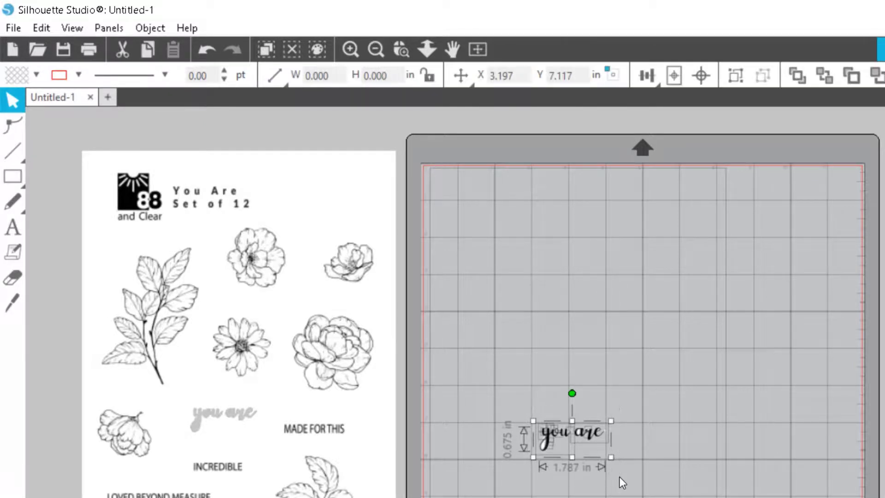
{"action": "right_click", "coordinate": [578, 438]}
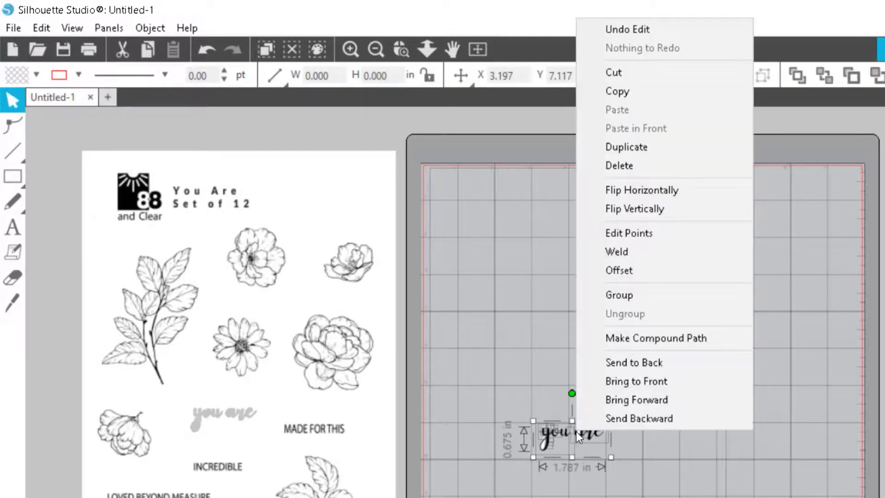
{"action": "left_click", "coordinate": [619, 295]}
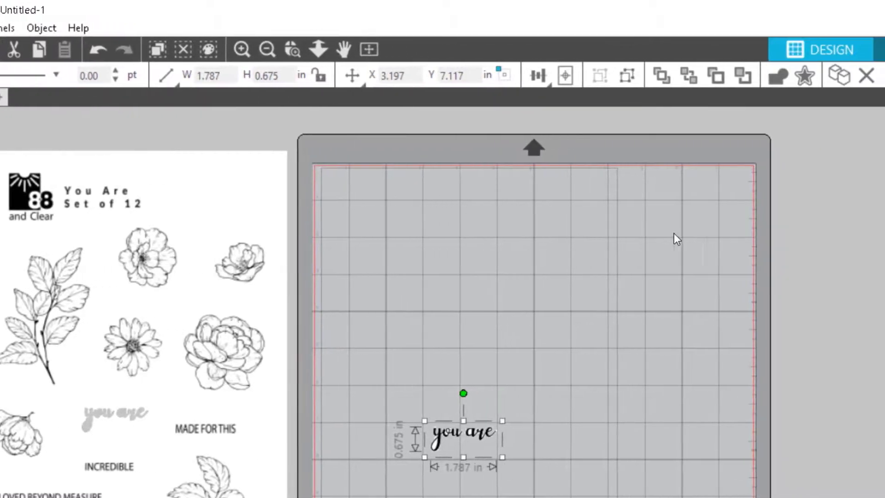
Step: Make three duplicates of the grouped "you are" phrase
{"action": "left_click", "coordinate": [836, 75]}
{"action": "left_click", "coordinate": [836, 76]}
{"action": "left_click", "coordinate": [836, 76]}
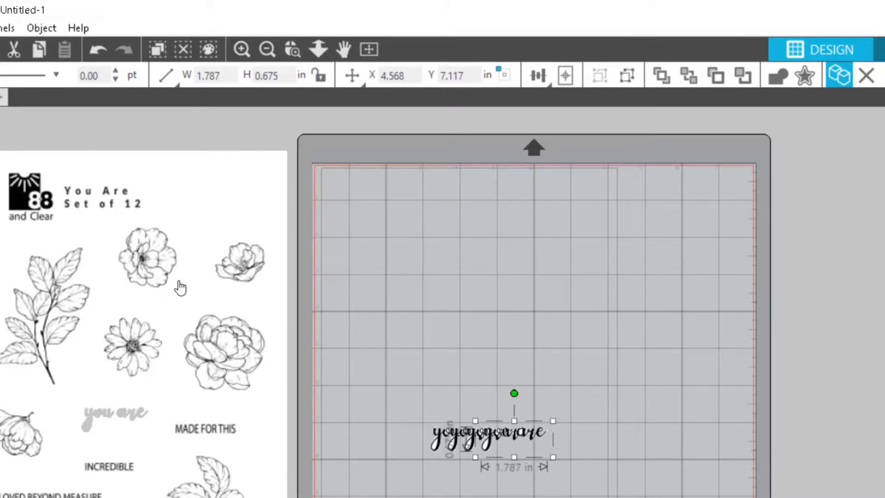
Step: Move the stamp image back onto the mat and spread out the "you are" copies: two beside the title, one above and one below the original phrase
{"action": "left_click_drag", "start_coordinate": [188, 187], "coordinate": [532, 207]}
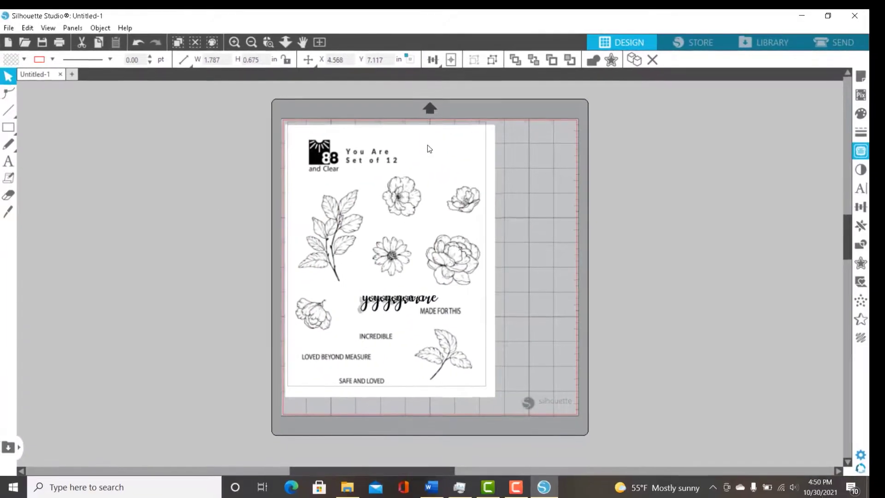
{"action": "left_click_drag", "start_coordinate": [428, 145], "coordinate": [429, 144]}
{"action": "left_click", "coordinate": [424, 300]}
{"action": "left_click_drag", "start_coordinate": [425, 302], "coordinate": [456, 145]}
{"action": "left_click_drag", "start_coordinate": [408, 302], "coordinate": [451, 172]}
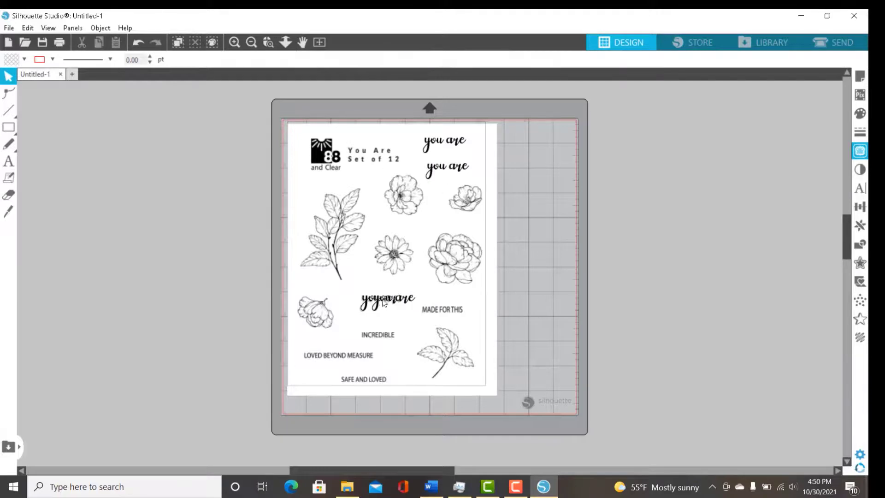
{"action": "left_click_drag", "start_coordinate": [374, 302], "coordinate": [391, 289]}
{"action": "left_click", "coordinate": [381, 308]}
{"action": "left_click", "coordinate": [388, 316]}
{"action": "left_click", "coordinate": [390, 305]}
{"action": "left_click", "coordinate": [396, 306]}
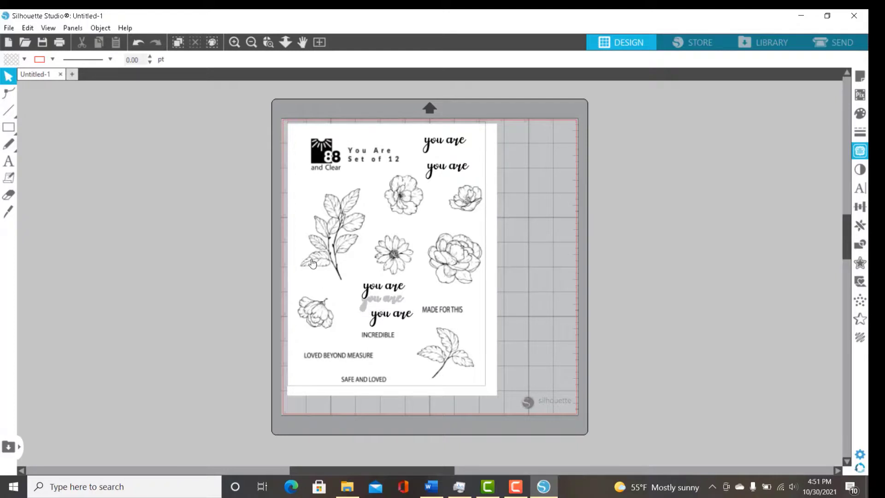
Step: Open the print preview and examine how the "you are" copies and the original phrase's area will print
{"action": "left_click", "coordinate": [59, 43]}
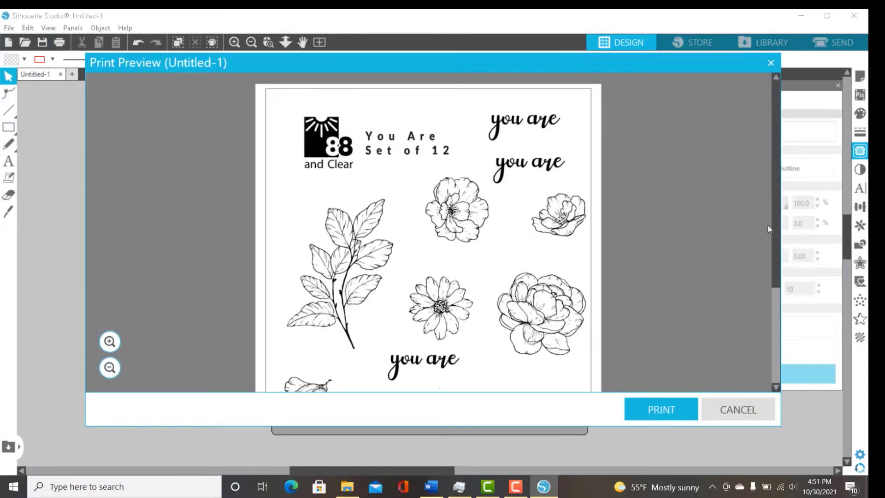
{"action": "scroll", "coordinate": [777, 318], "scroll_direction": "down", "scroll_amount": 5}
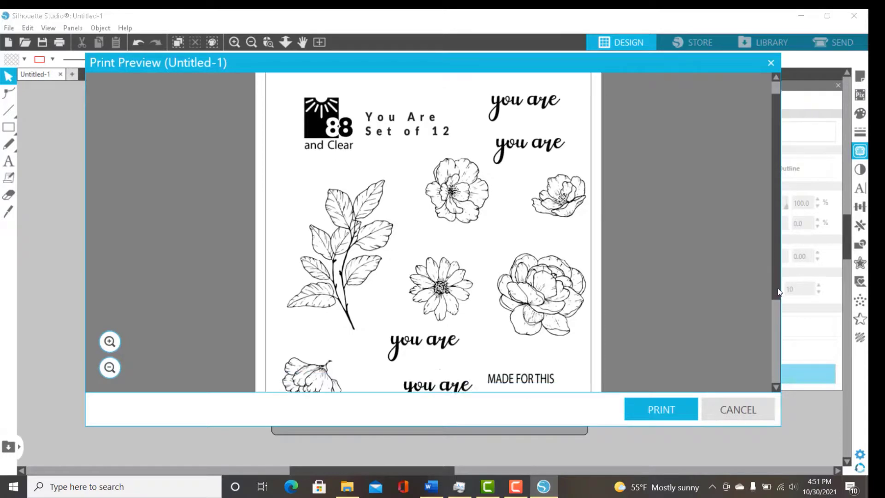
{"action": "scroll", "coordinate": [779, 339], "scroll_direction": "down", "scroll_amount": 1}
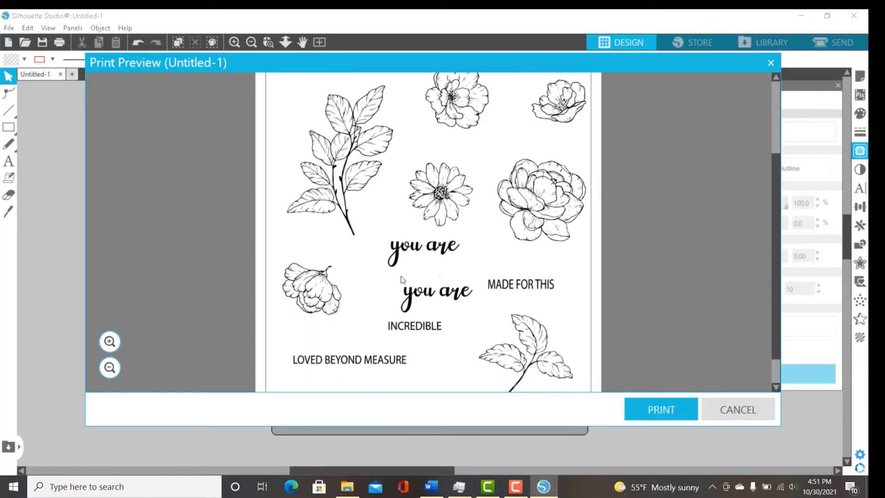